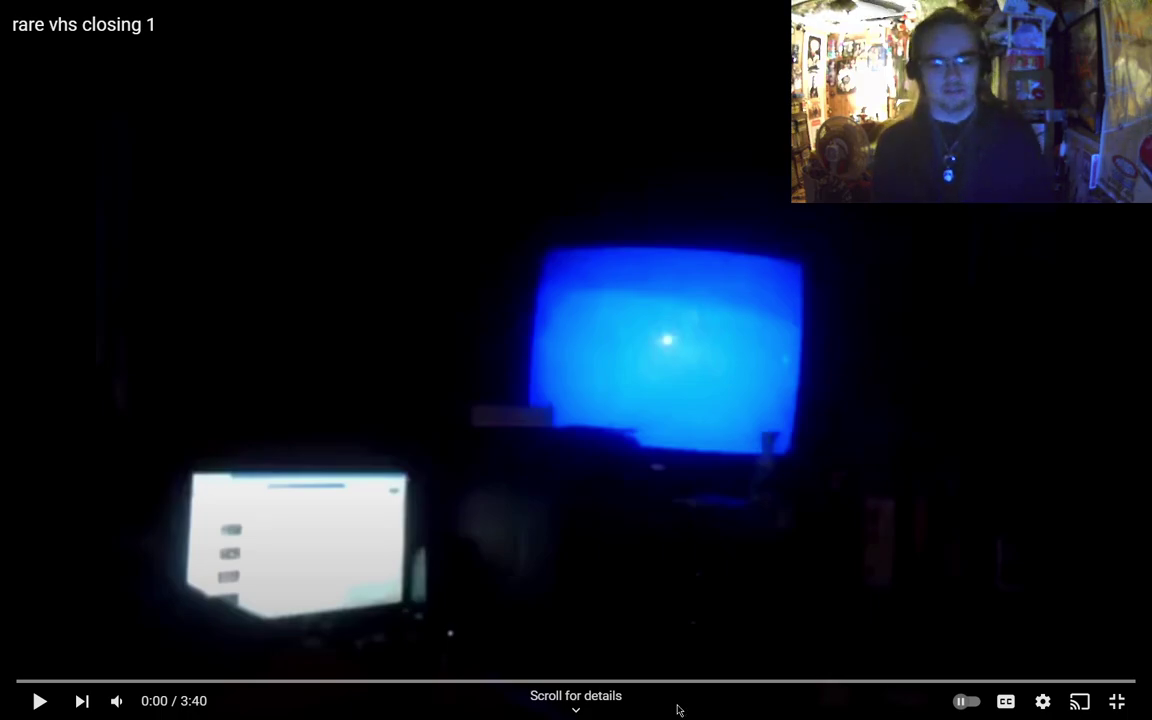
Step: Play 'rare vhs closing 1' through to 3:40 until the suggested-videos end screen appears
key(space)
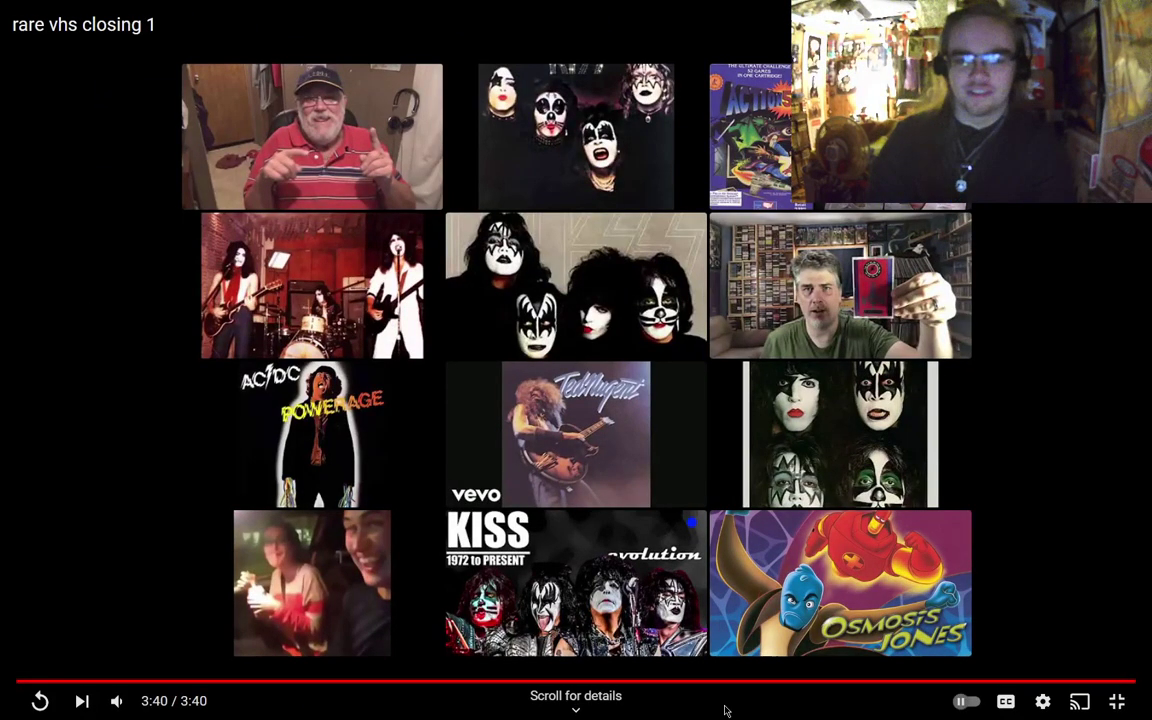
Step: Exit full screen to return to the 'rare vhs closing 1' watch page with recommendations
click(1118, 701)
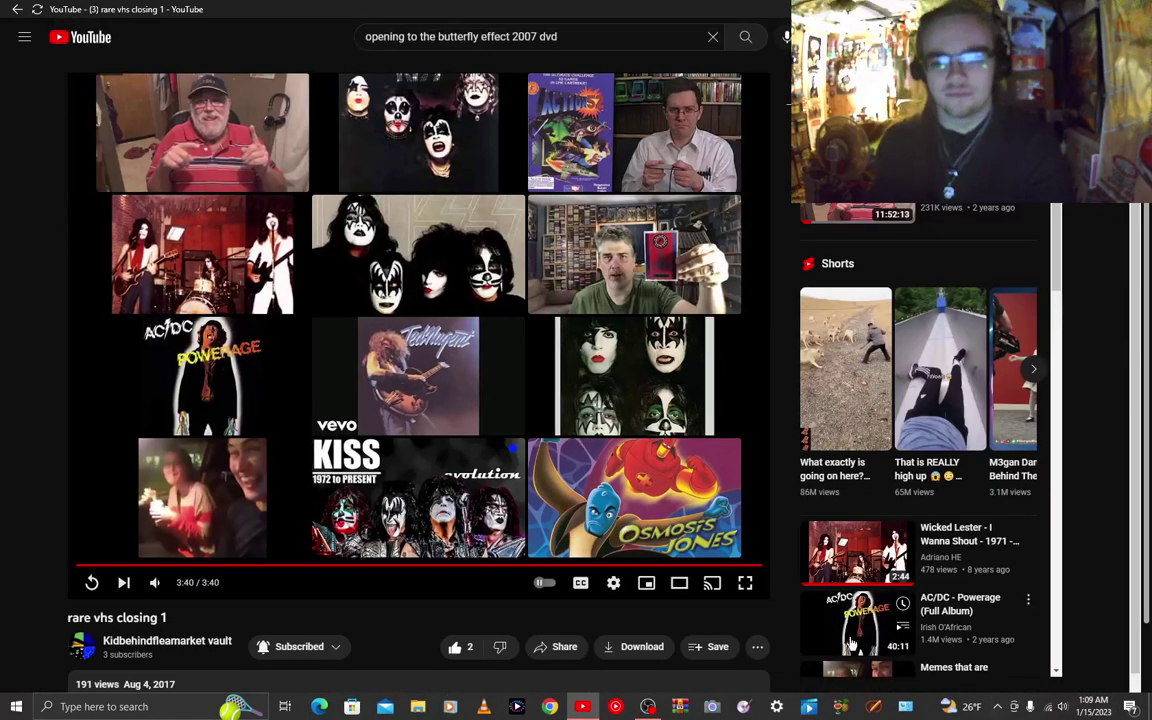